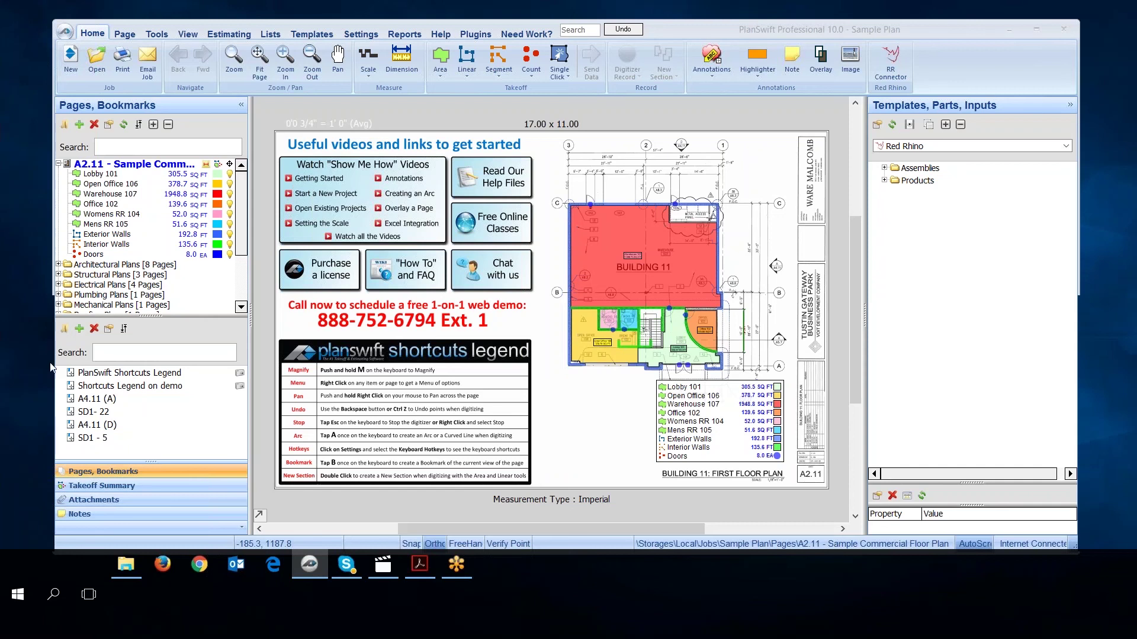
# - Browse the sample Doors takeoff and Red Rhino template folders, then show Red Rhino's Estimate List
pyautogui.click(215, 258)
pyautogui.click(975, 169)
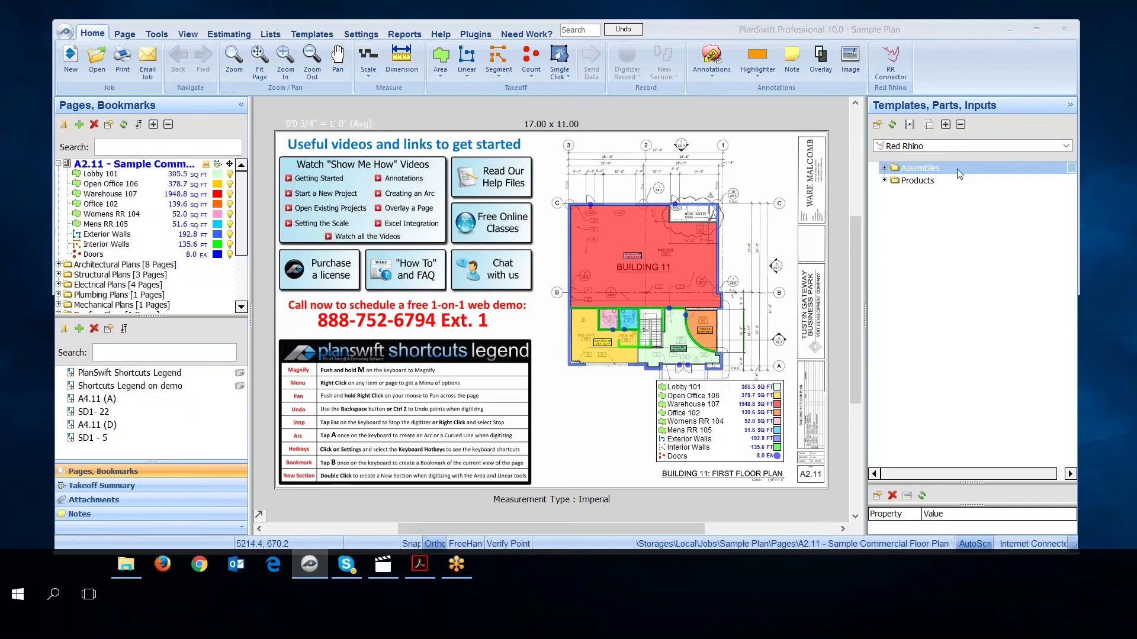
pyautogui.click(956, 180)
pyautogui.press('Up')
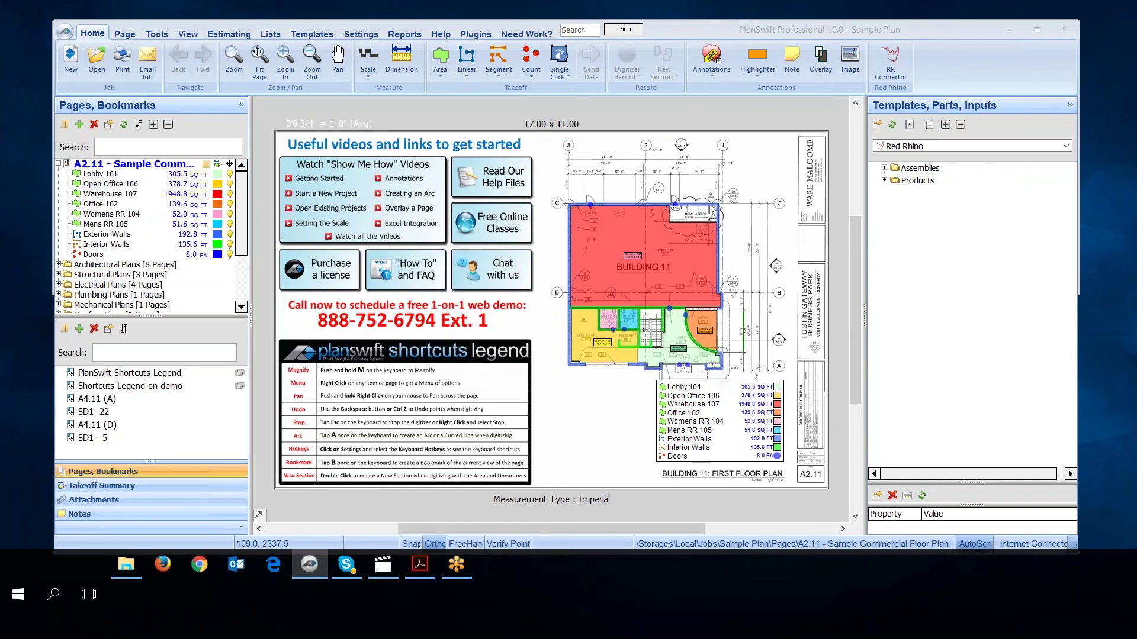
pyautogui.hotkey('alt', 'Tab')
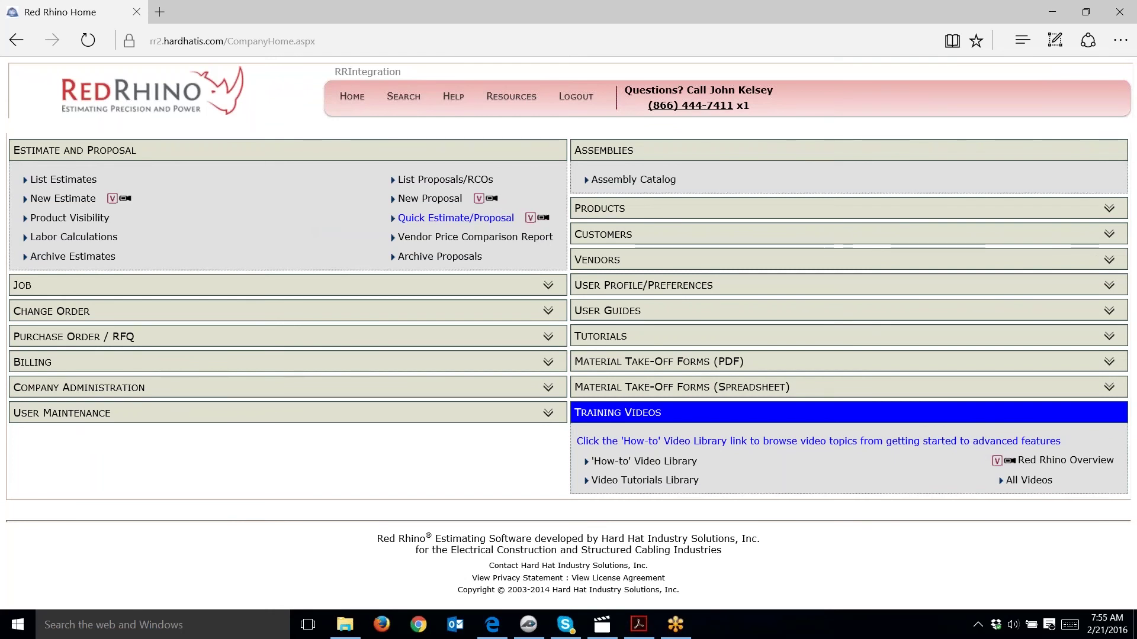
pyautogui.click(77, 181)
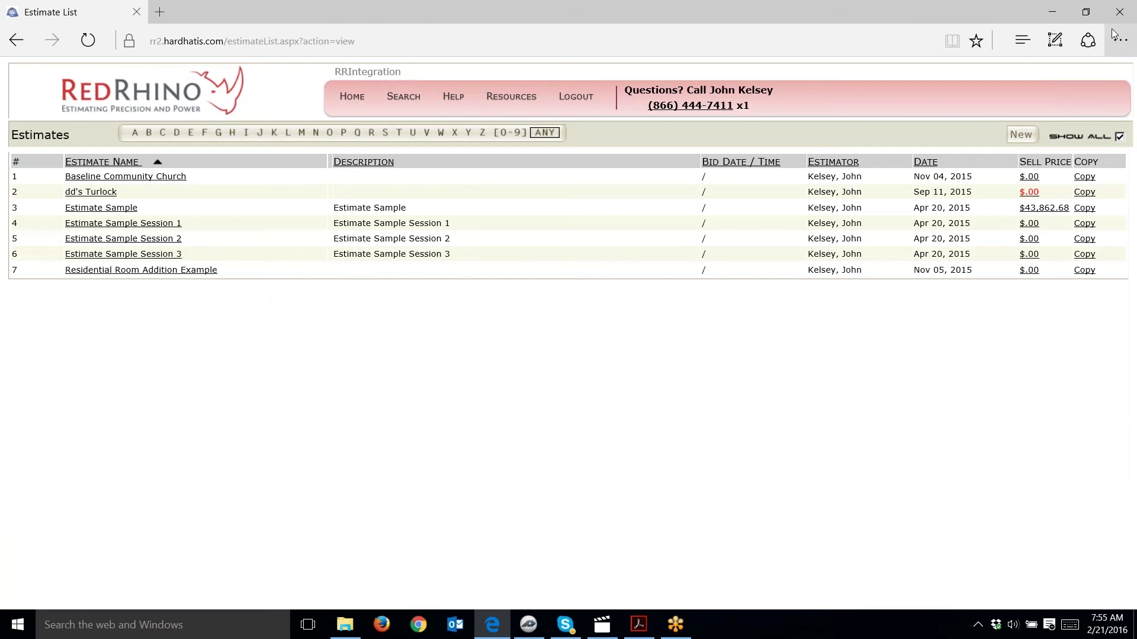
# - Create a new Red Rhino estimate named 'Taco Bell' and save it
pyautogui.click(1019, 138)
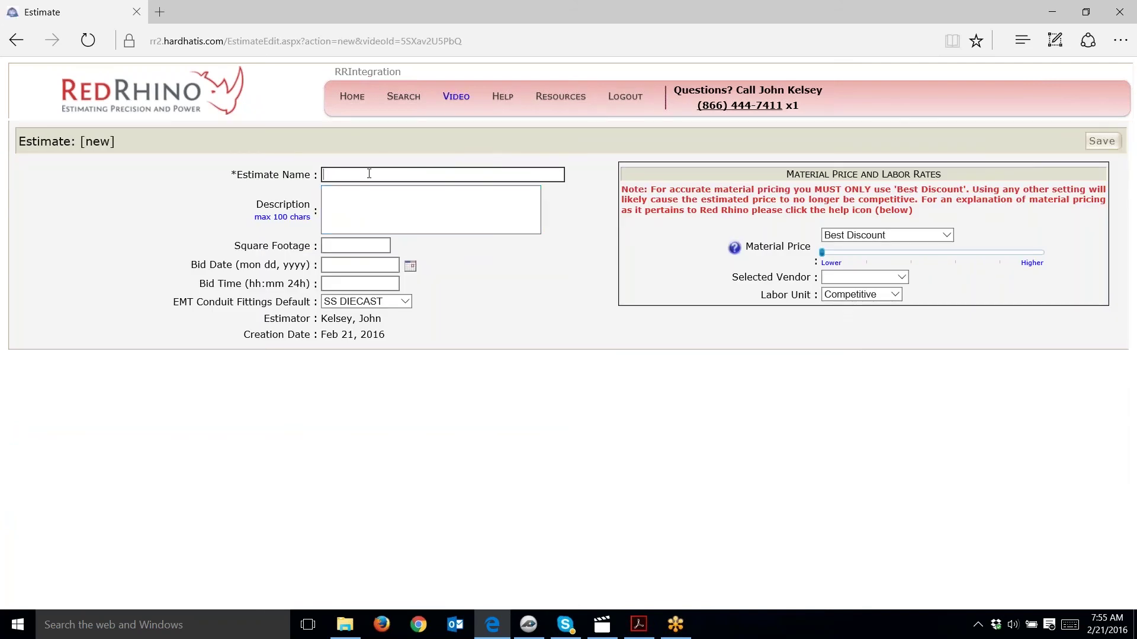
pyautogui.write('Taco Bell')
pyautogui.click(340, 244)
pyautogui.click(337, 263)
pyautogui.hotkey('shift', 'Tab')
pyautogui.click(1102, 142)
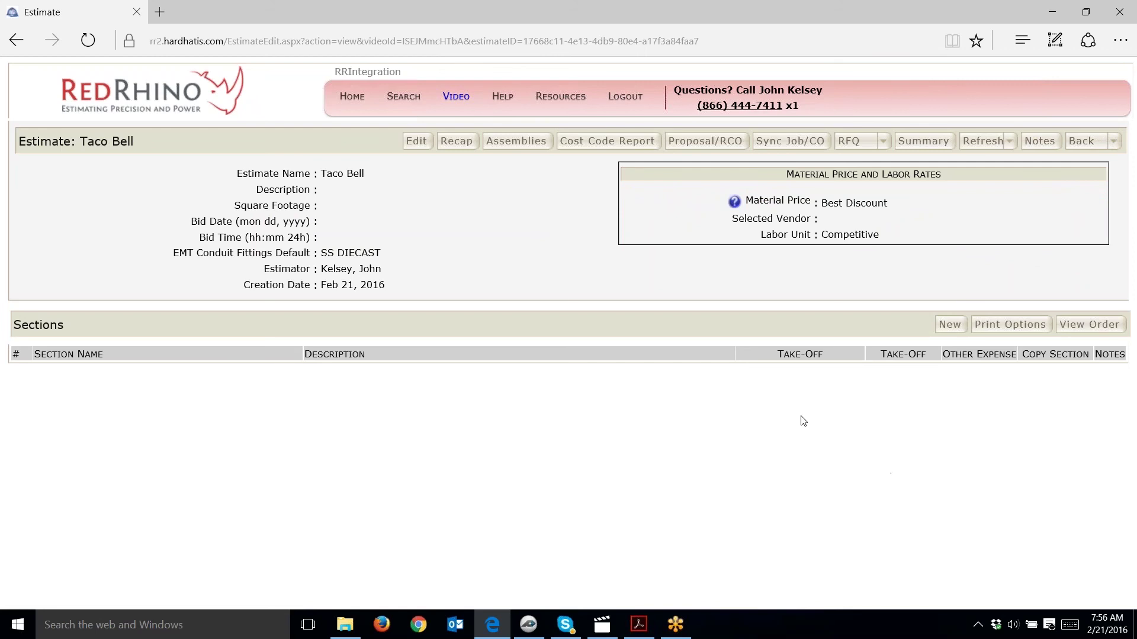
# - Add a section named 'Site work' to the Taco Bell estimate and save it
pyautogui.click(949, 327)
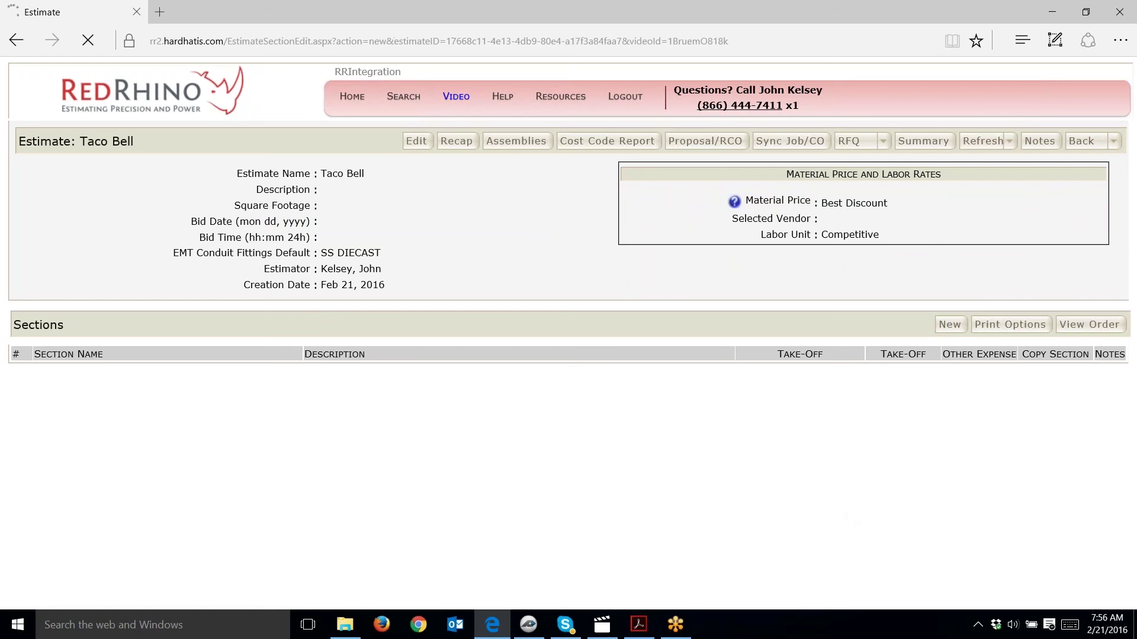
pyautogui.press('Down')
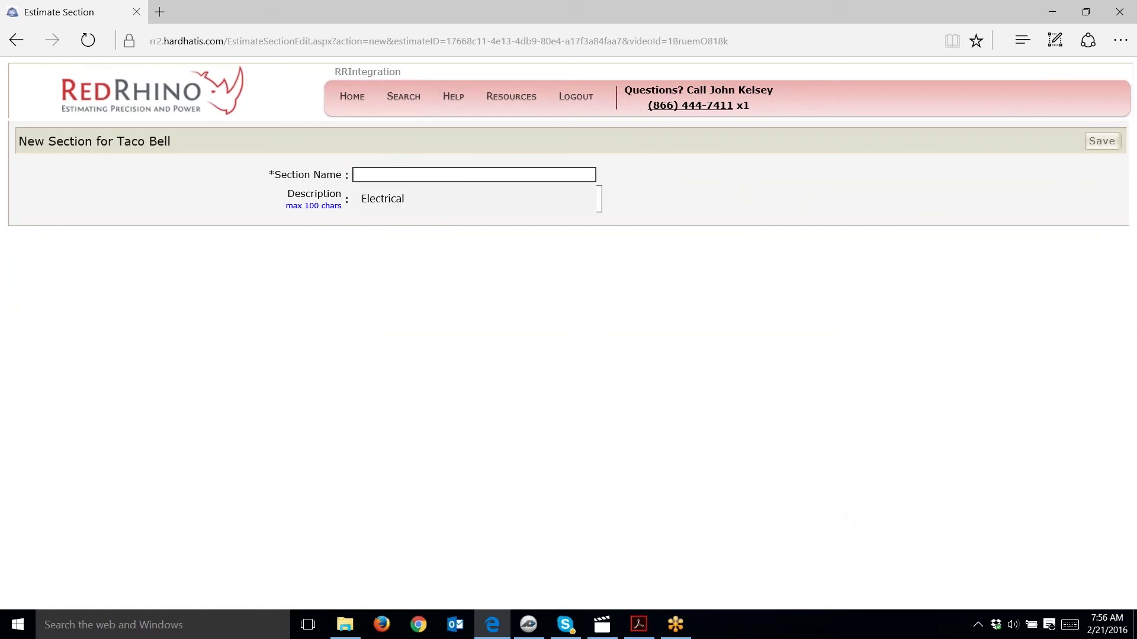
pyautogui.write('Site w')
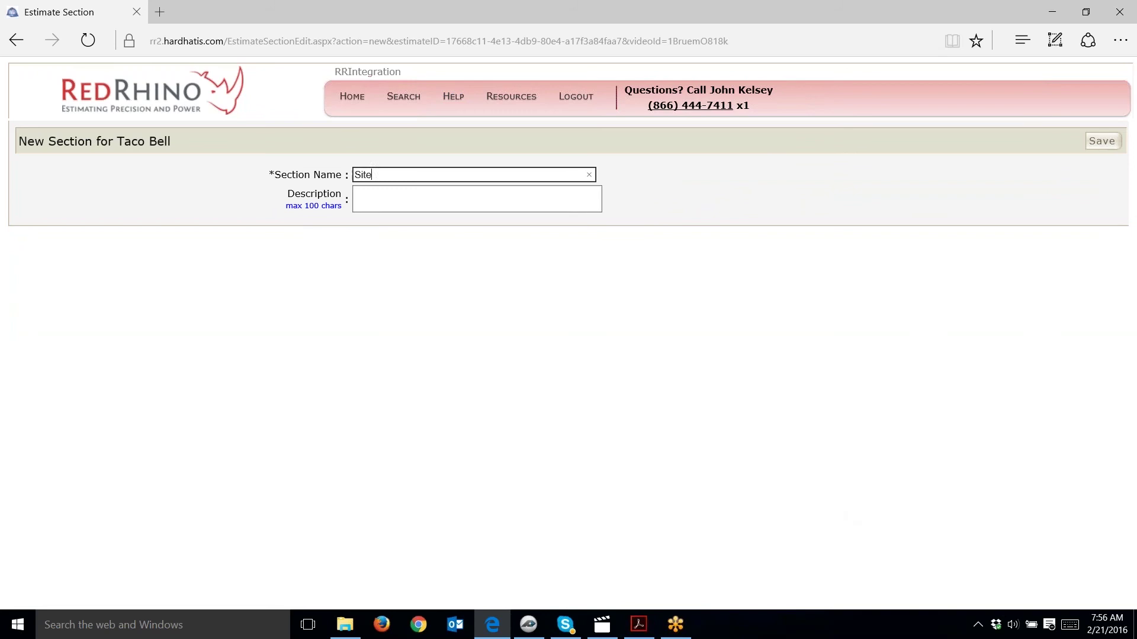
pyautogui.write('ork')
pyautogui.click(1100, 142)
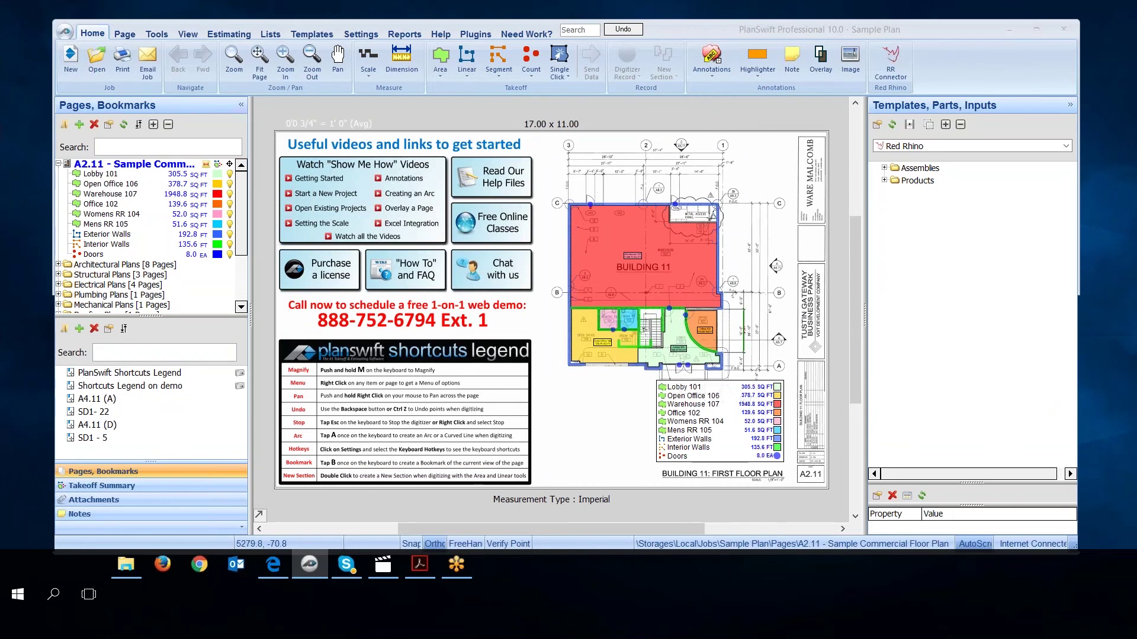
# - Log in to the RR Connector with the Red Rhino account username and password
pyautogui.click(894, 72)
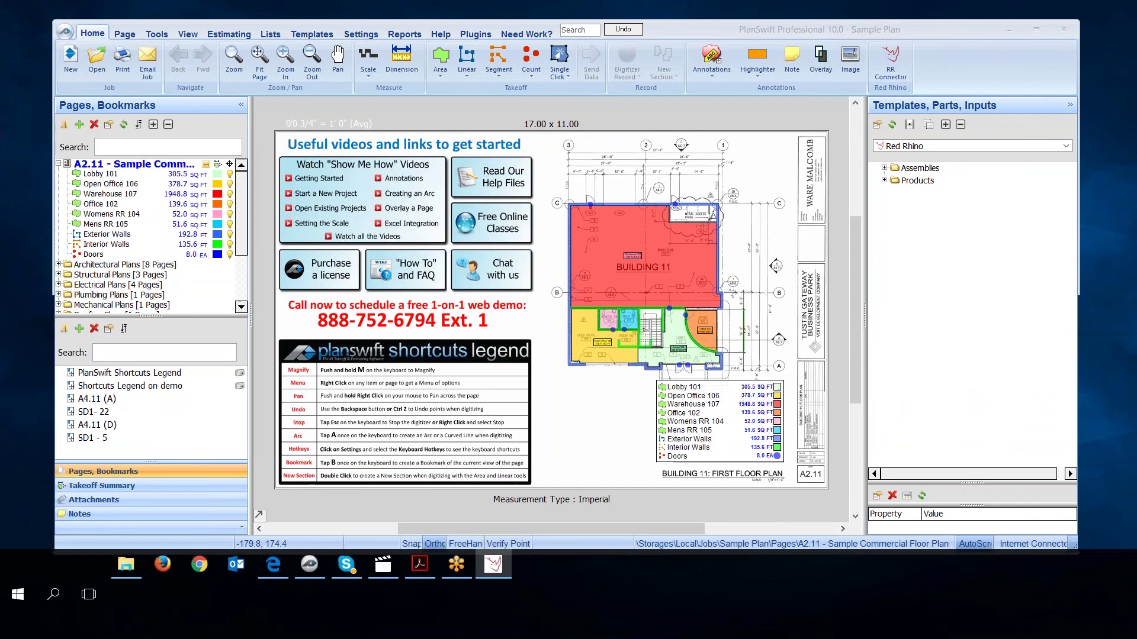
pyautogui.moveTo(33, 137); pyautogui.dragTo(400, 90)
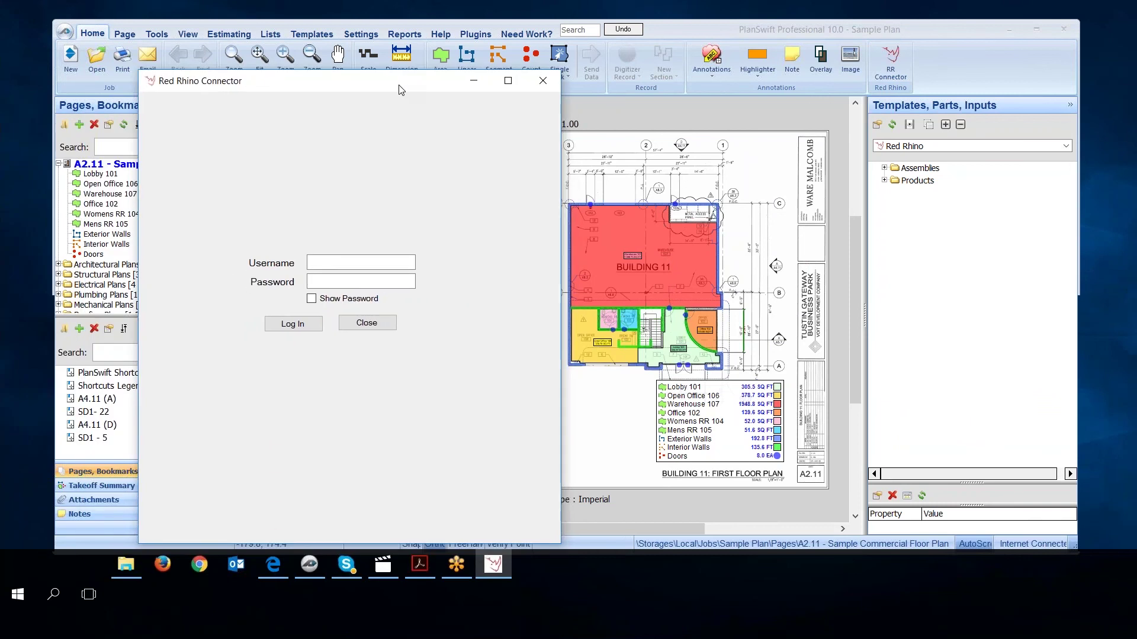
pyautogui.click(341, 264)
pyautogui.write('johnnyps')
pyautogui.press('Tab')
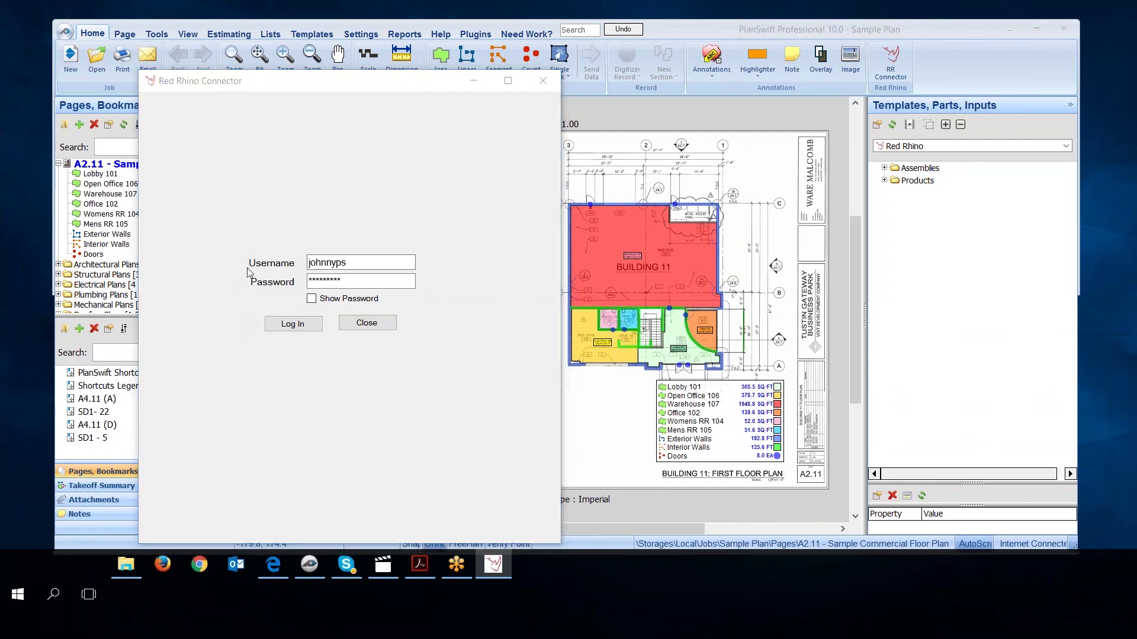
pyautogui.click(276, 325)
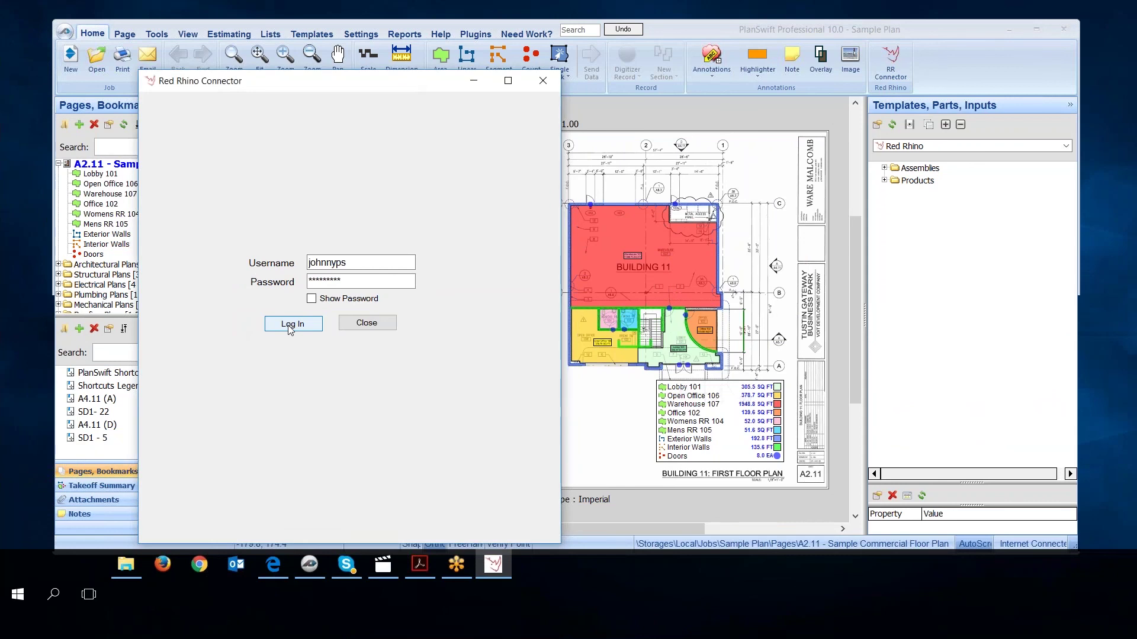
pyautogui.click(289, 325)
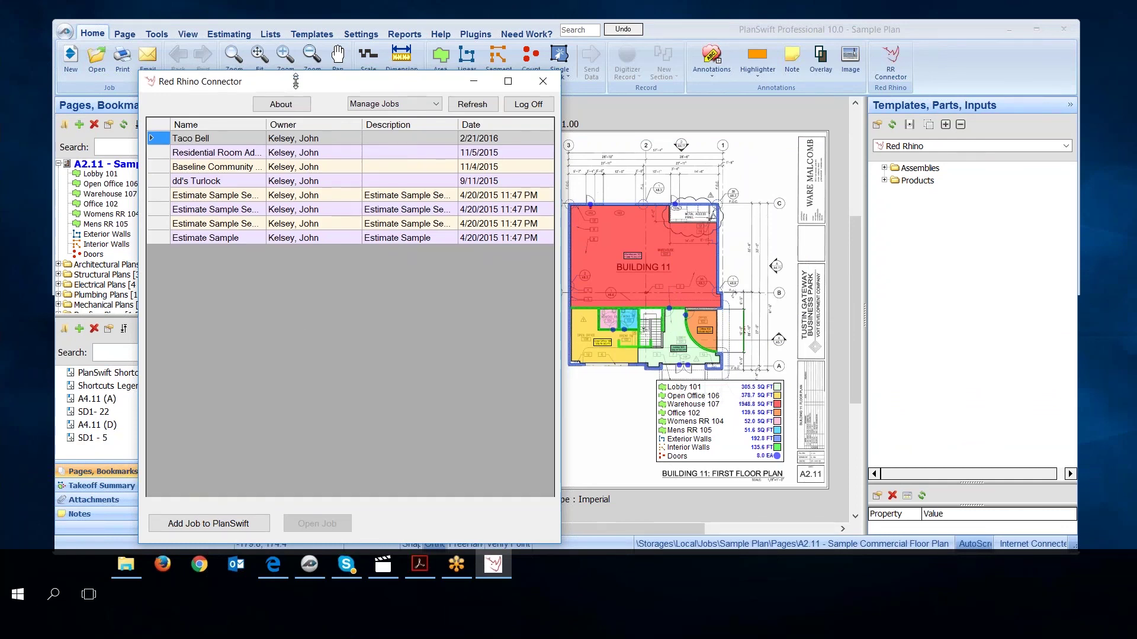
pyautogui.moveTo(295, 75); pyautogui.dragTo(267, 85)
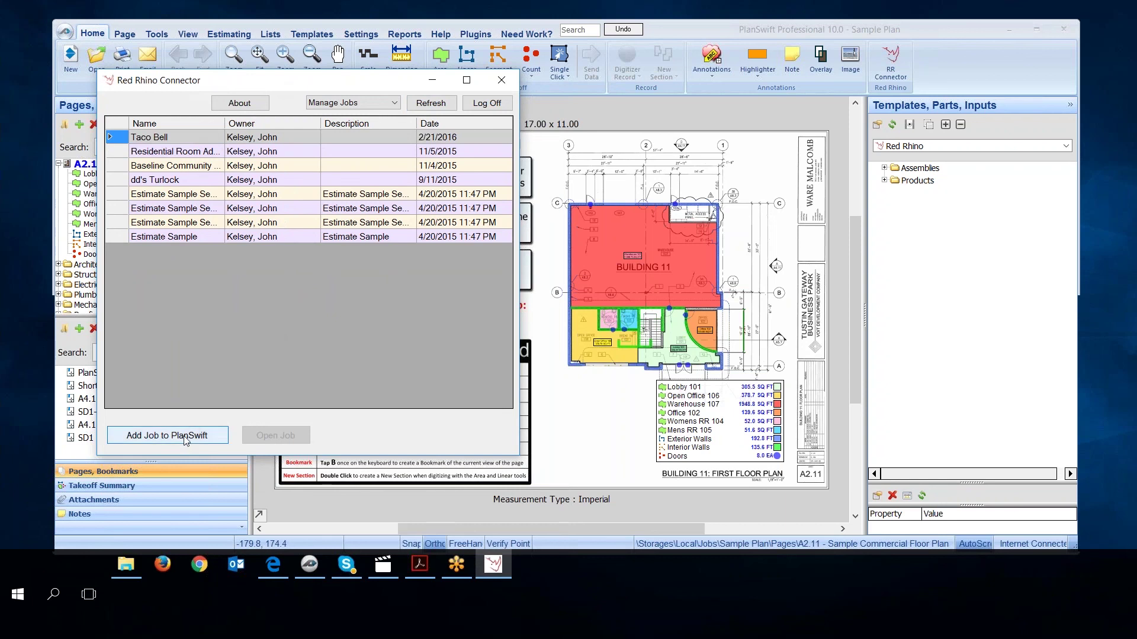
pyautogui.click(16, 459)
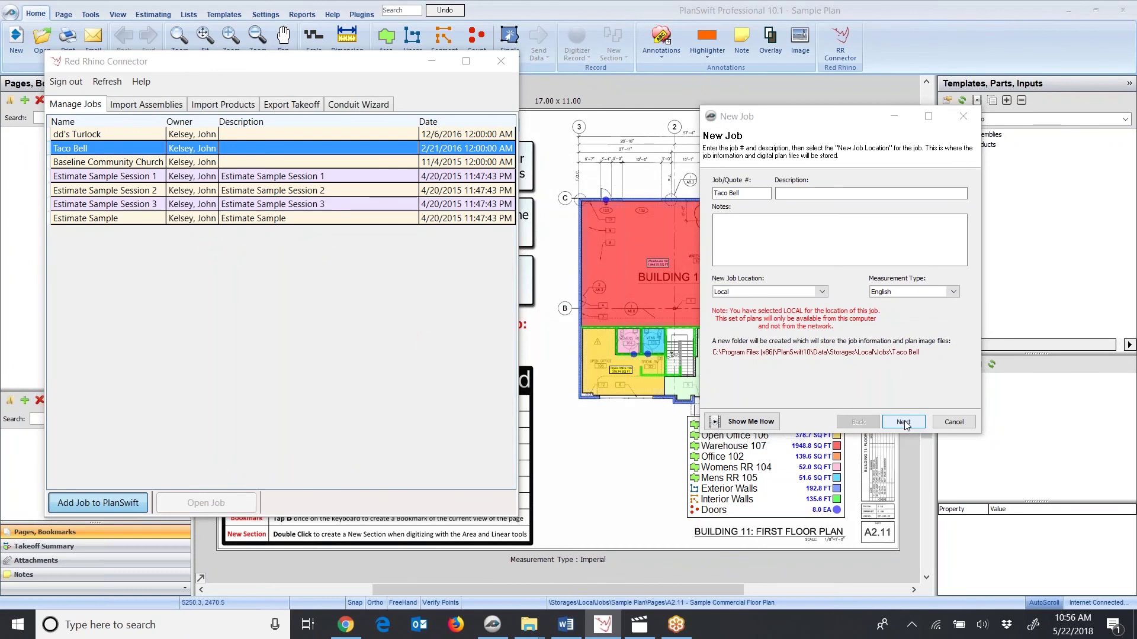
# - Skip the Image Files step without selecting any plan images, confirming to continue
pyautogui.click(903, 422)
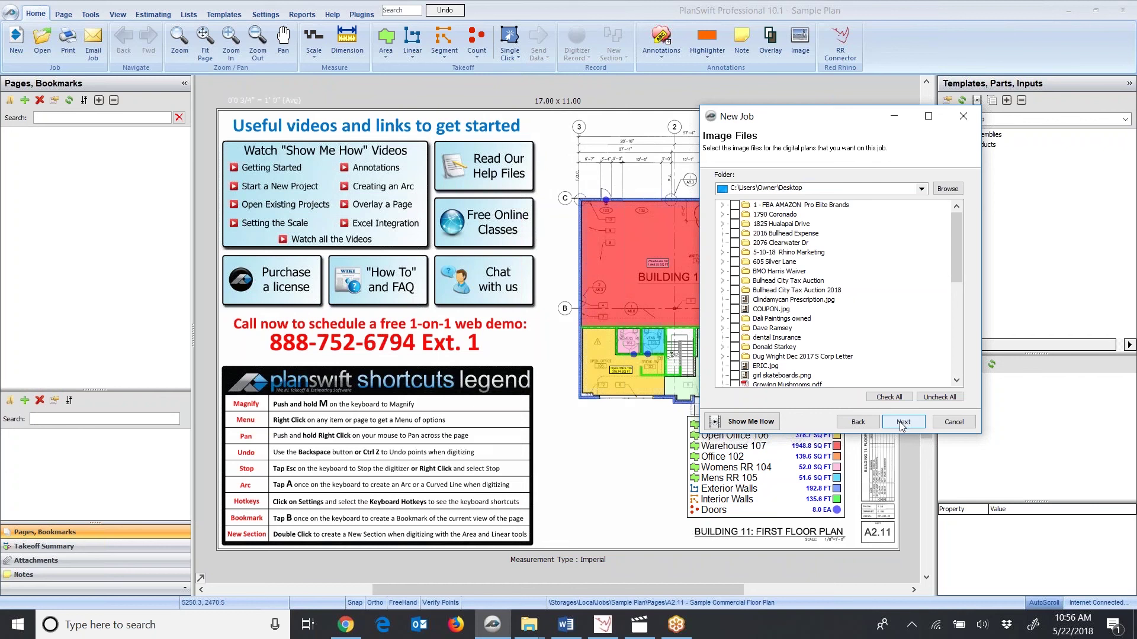
pyautogui.click(901, 426)
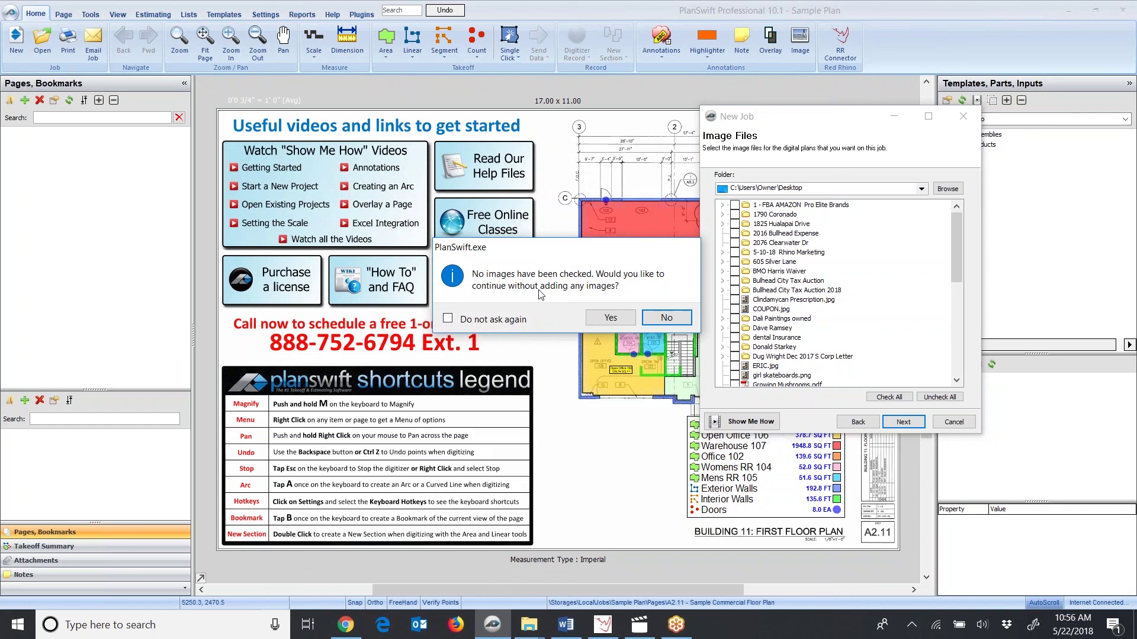
pyautogui.click(614, 320)
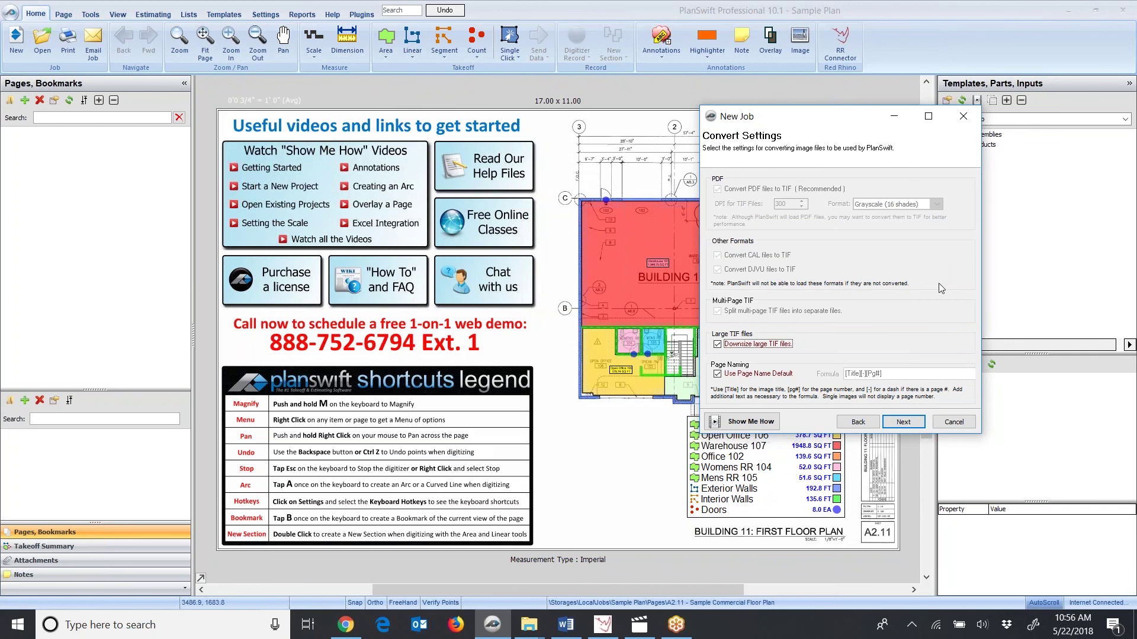
# - Accept Convert Settings and finish creating the Taco Bell job
pyautogui.click(901, 422)
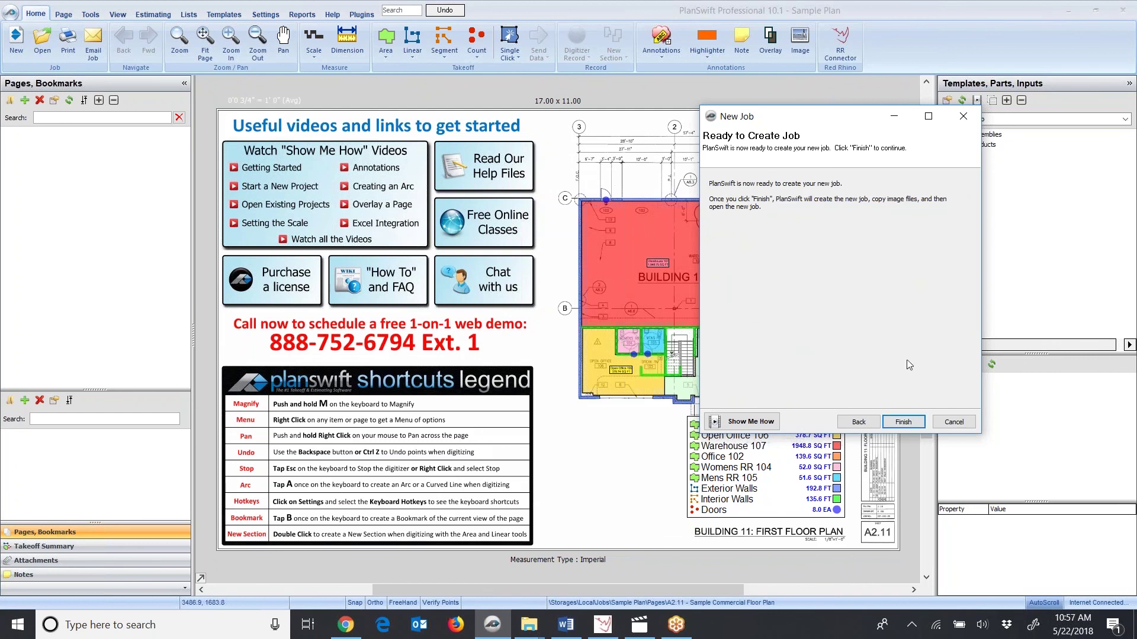
pyautogui.click(903, 422)
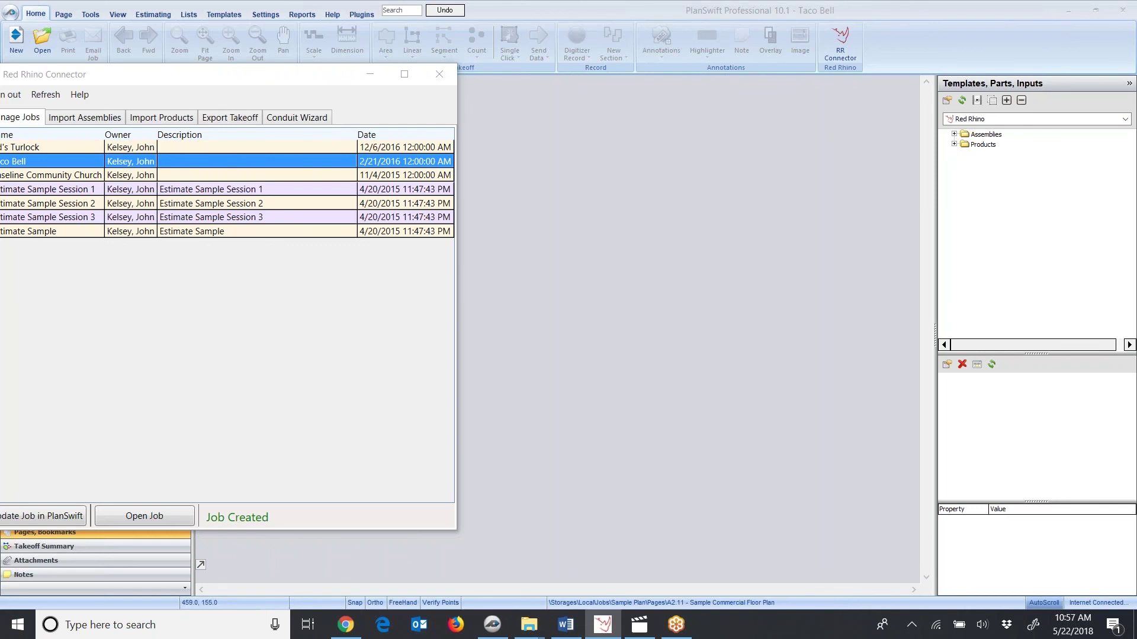
# - Minimize the Red Rhino Connector and open Add Pages from the Pages, Bookmarks panel
pyautogui.click(369, 75)
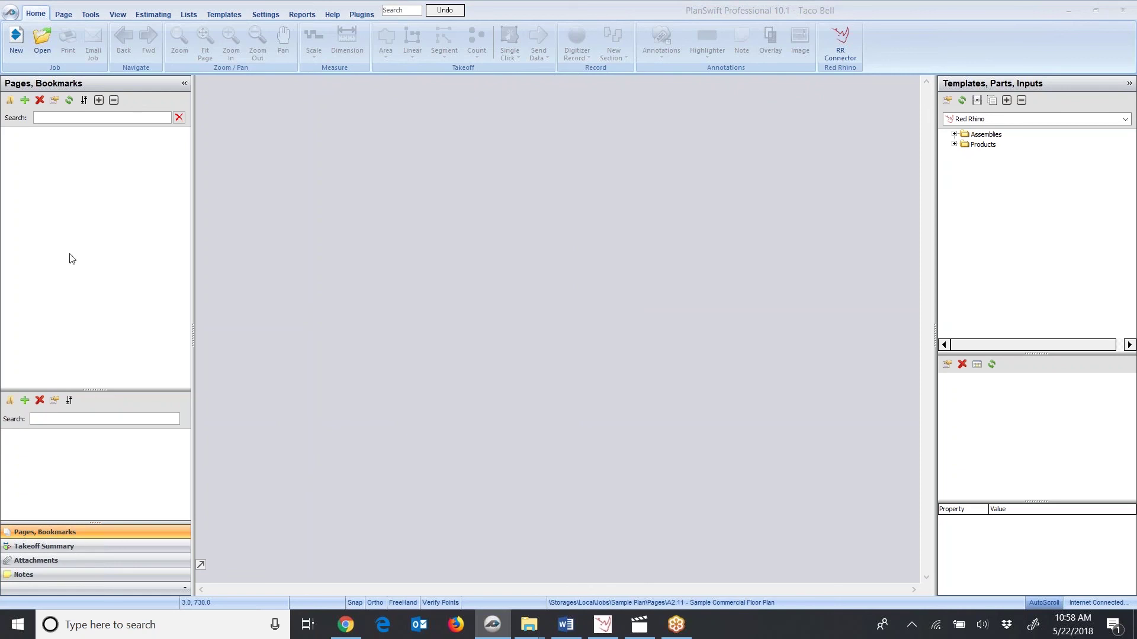
pyautogui.click(24, 101)
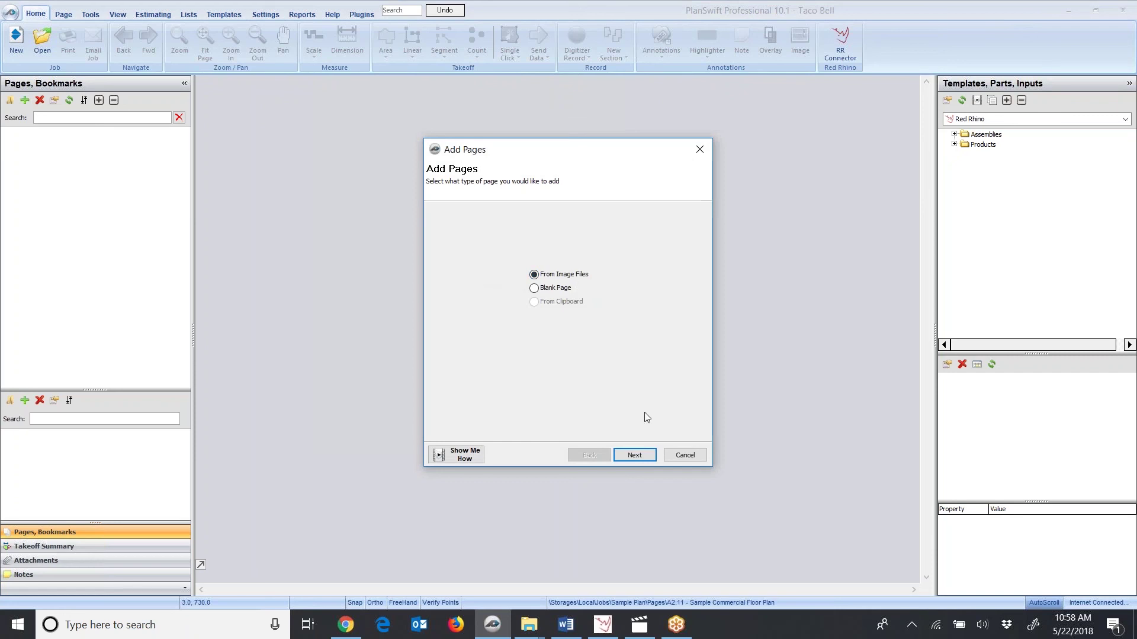
# - Add pages from image files, keeping only TacoBellMonrovia checked and excluding the other three project folders
pyautogui.click(634, 457)
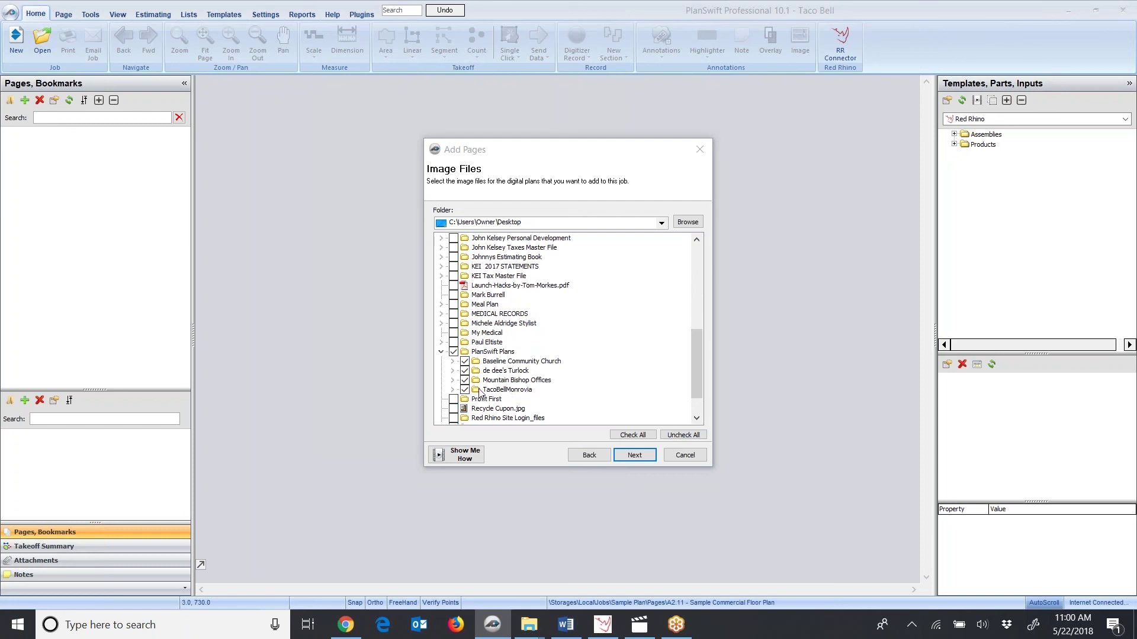
pyautogui.click(466, 363)
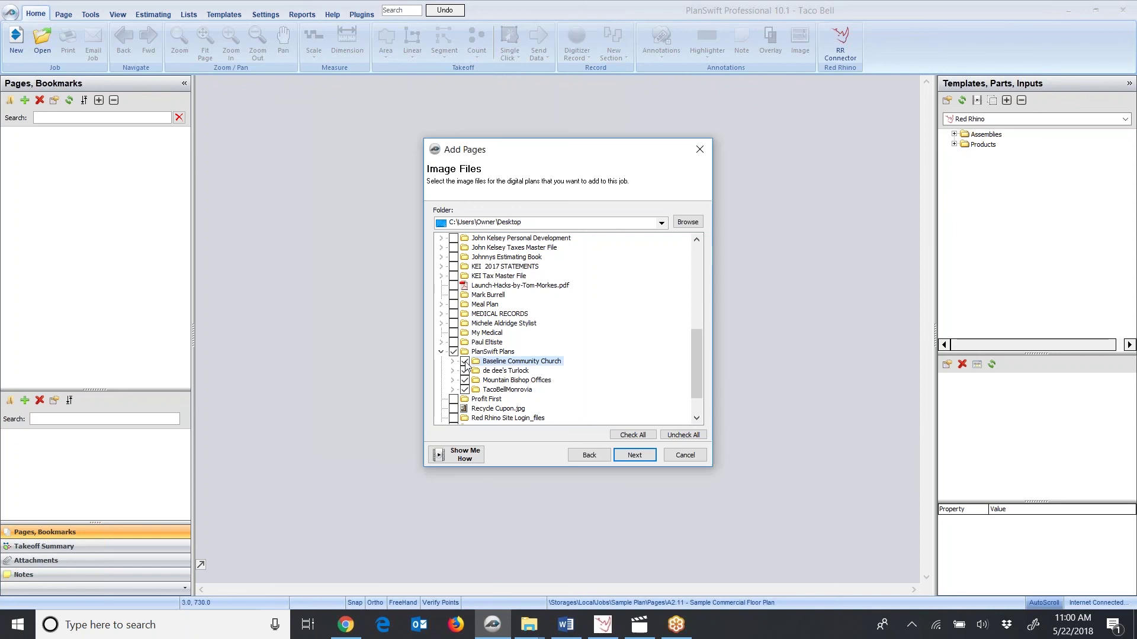
pyautogui.click(466, 373)
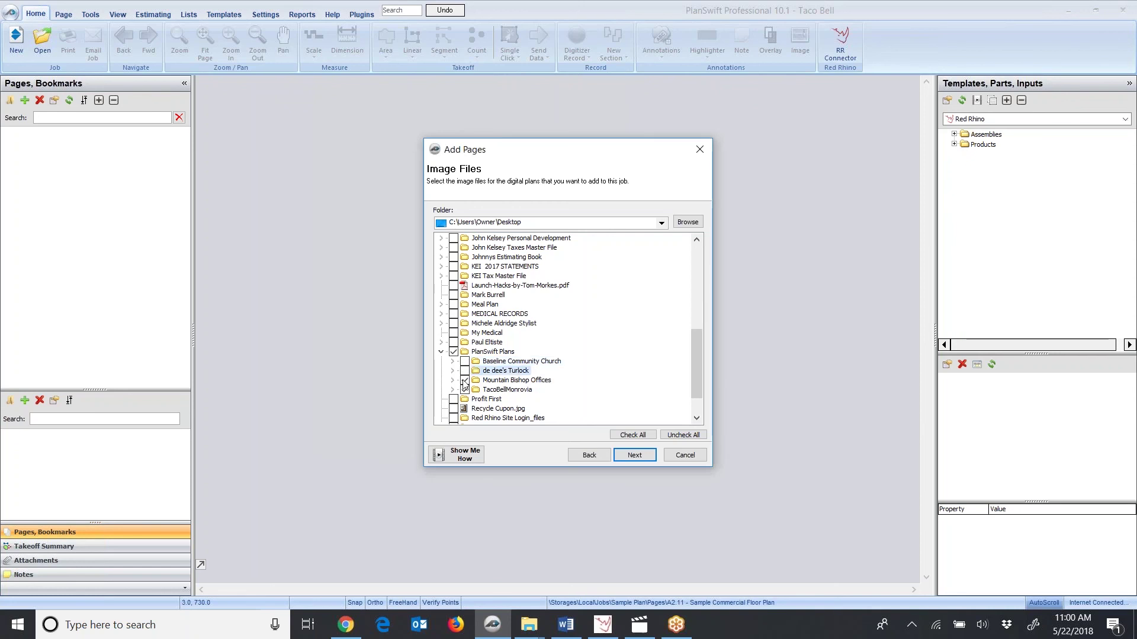
pyautogui.click(465, 382)
pyautogui.click(466, 390)
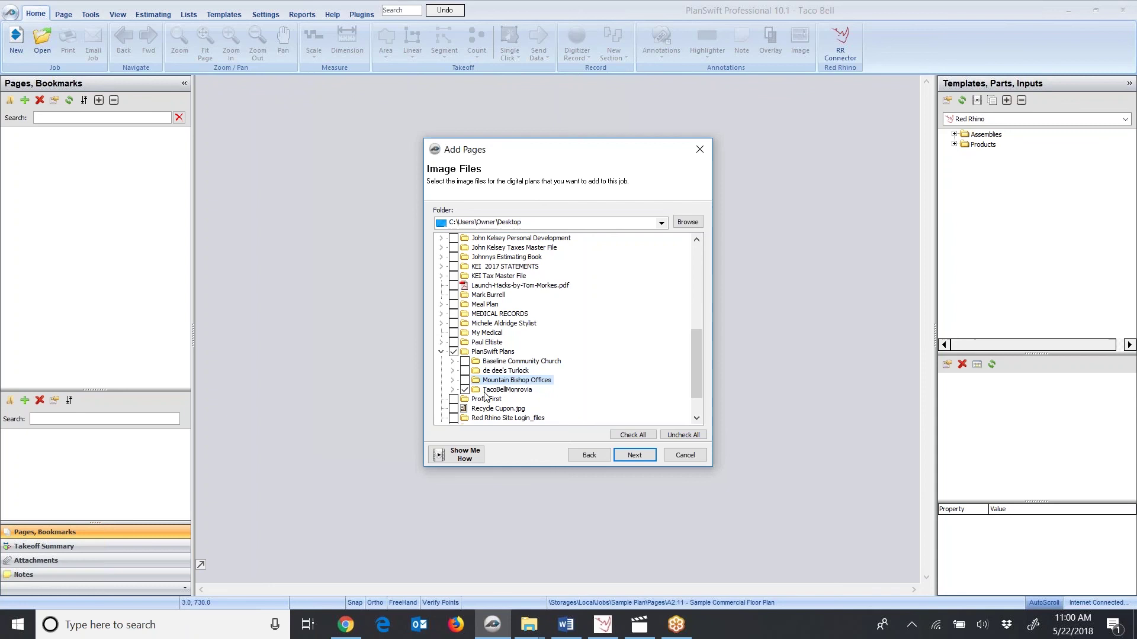
pyautogui.click(634, 456)
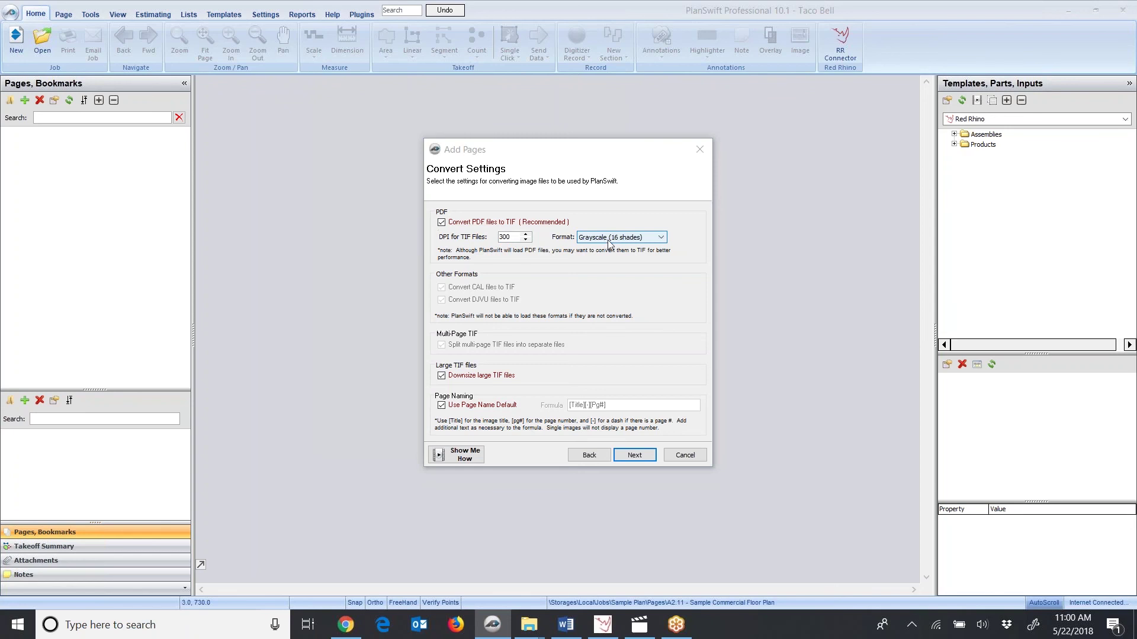
# - Keep the 300 DPI grayscale PDF-to-TIF settings and finish importing the TacoBellMonrovia pages
pyautogui.click(646, 459)
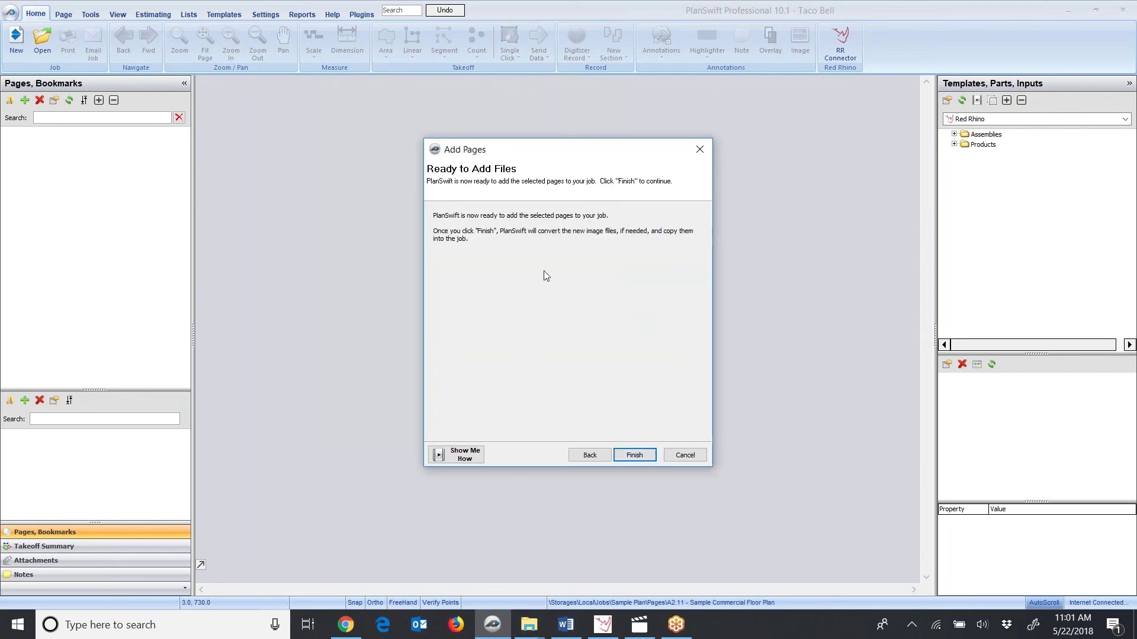
pyautogui.click(630, 458)
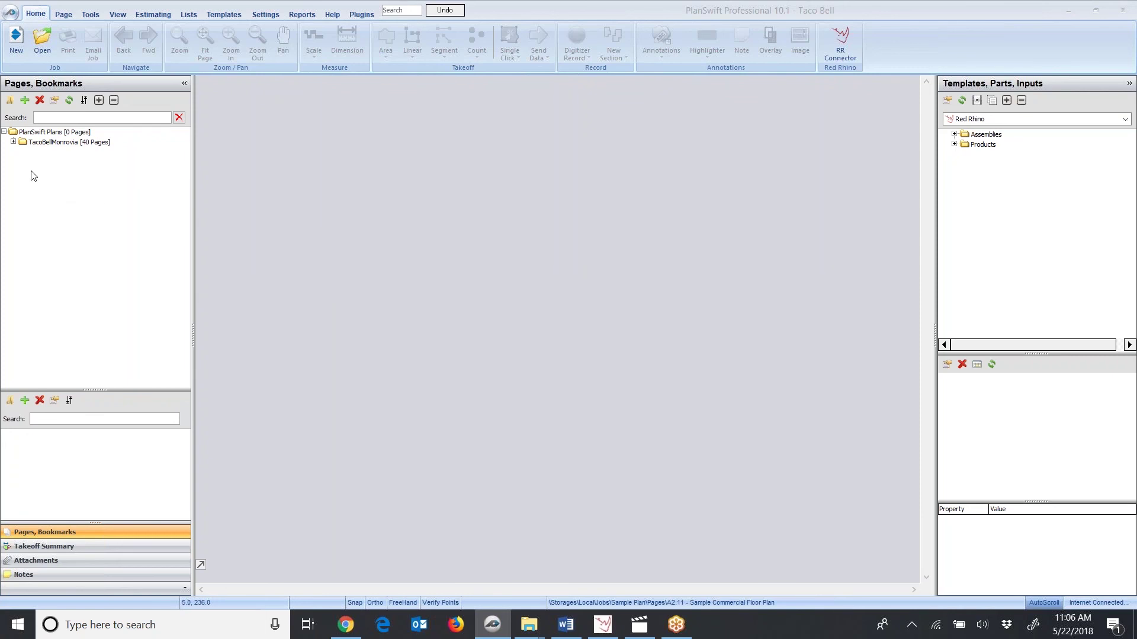
# - Expand PlanSwift Plans and TacoBellMonrovia, then scroll down to the Electrical Plans pages
pyautogui.click(5, 132)
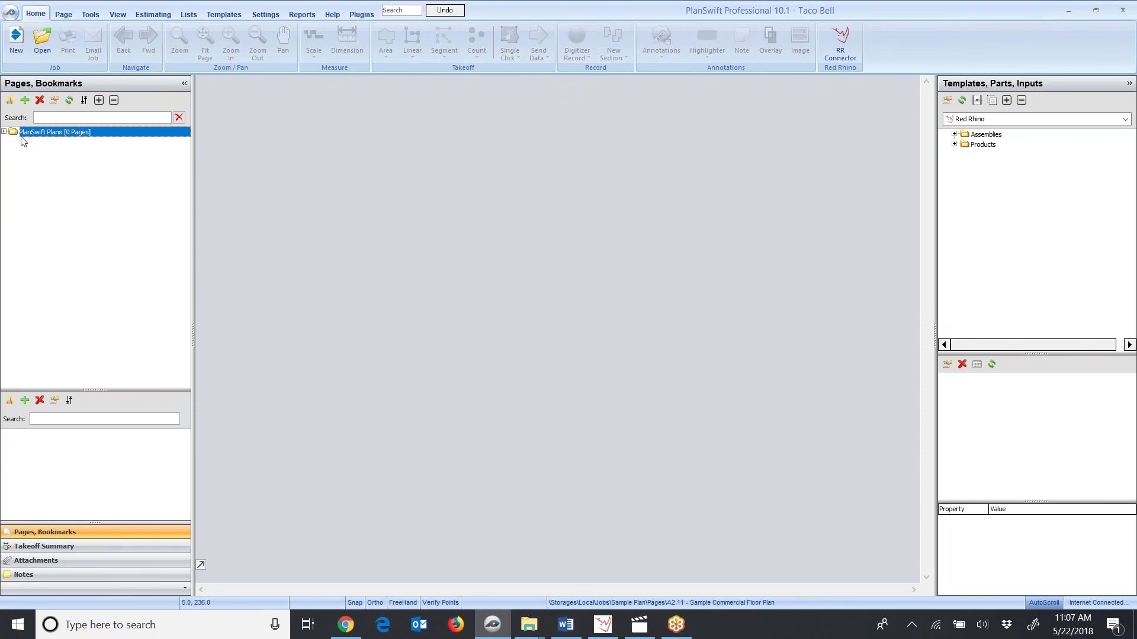
pyautogui.click(4, 132)
pyautogui.click(14, 143)
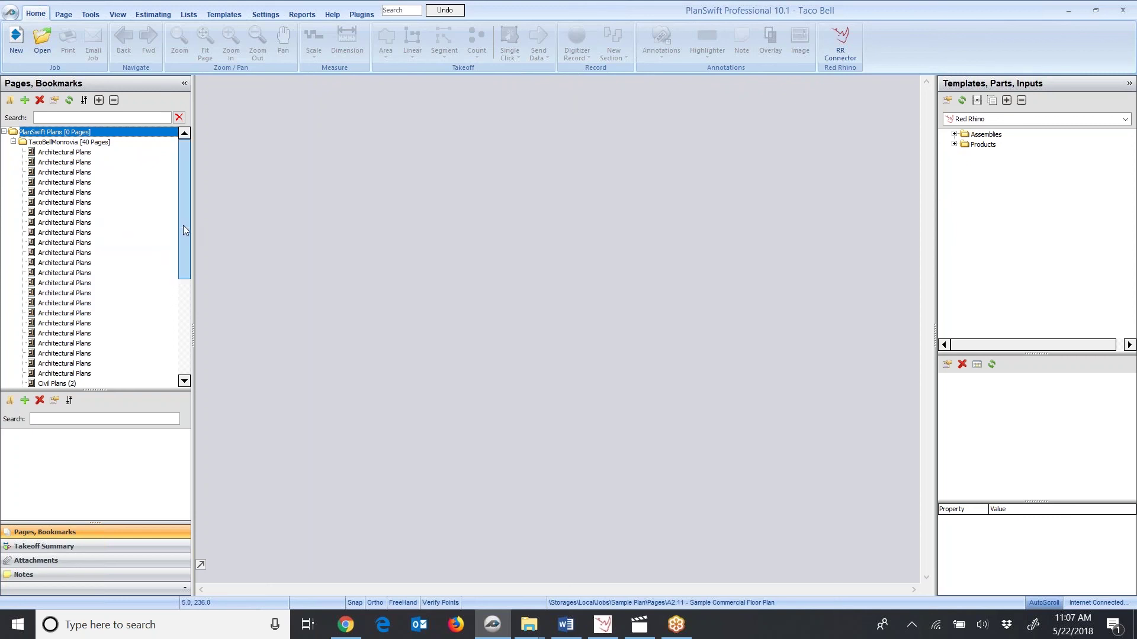
pyautogui.moveTo(184, 226); pyautogui.dragTo(182, 325)
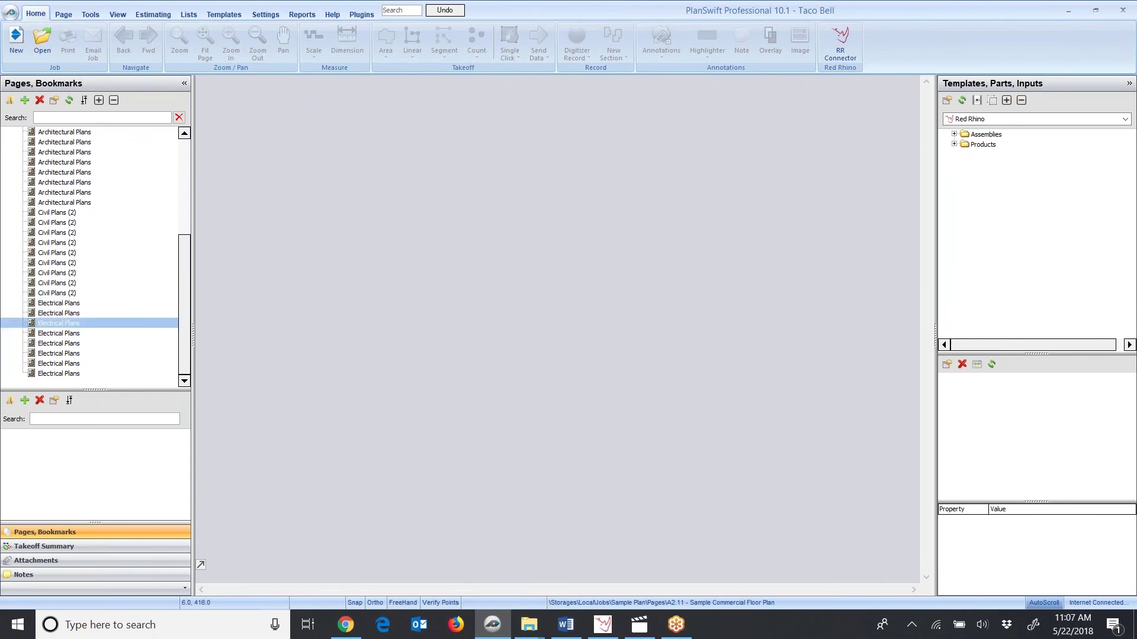
# - Zoom into the first Electrical Plans page's title block to confirm it is sheet E1.0
pyautogui.click(63, 305)
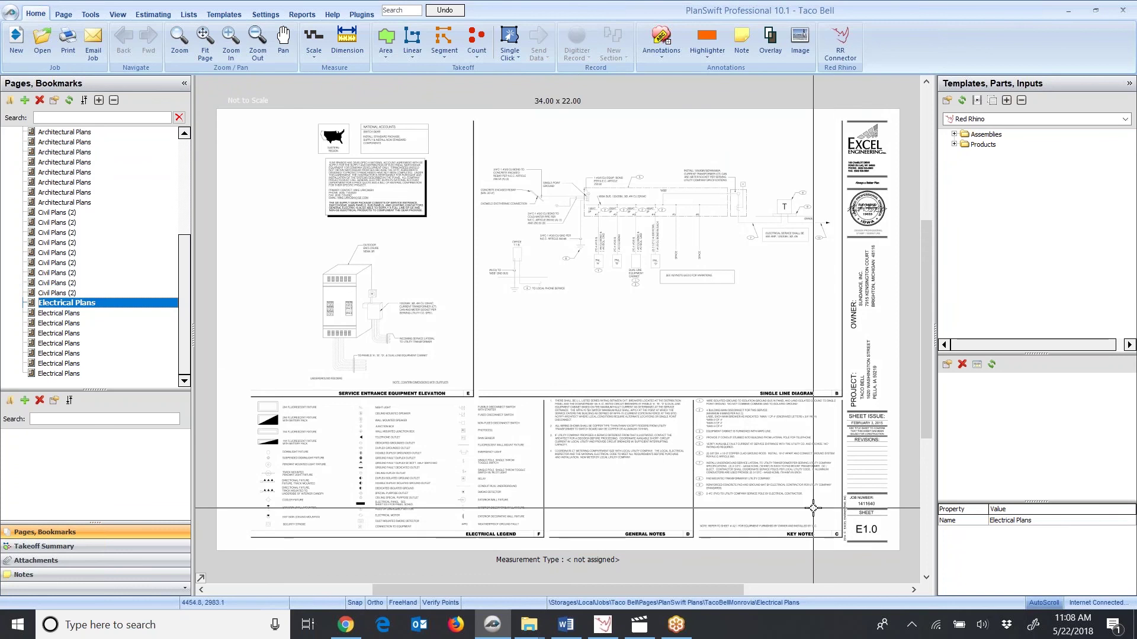
pyautogui.scroll(1, 815, 506)
pyautogui.scroll(1, 813, 508)
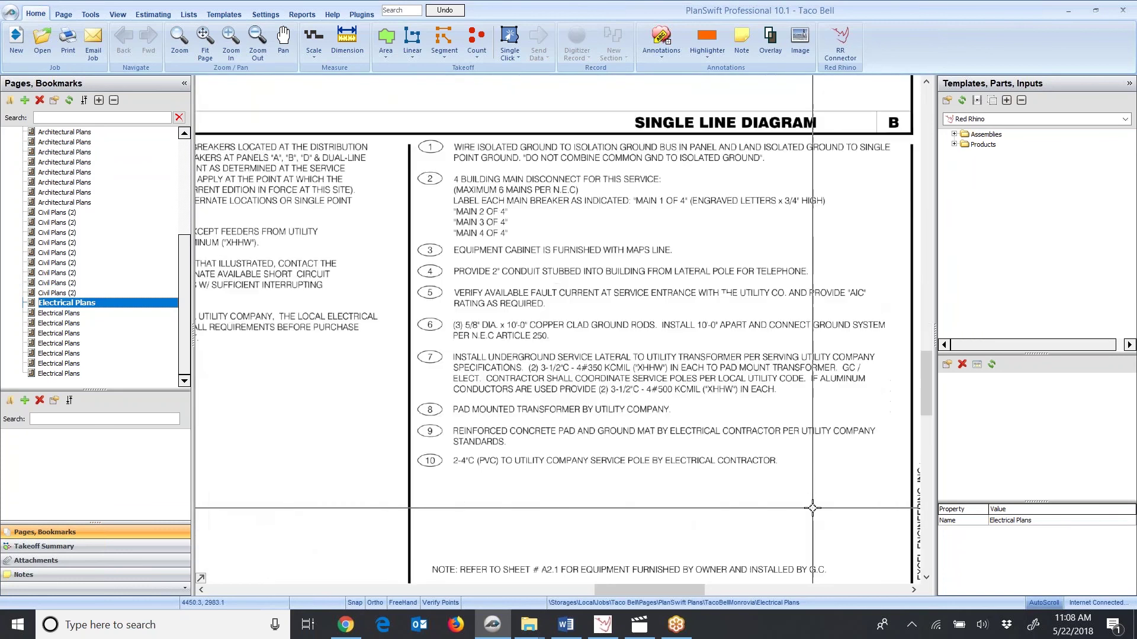
pyautogui.moveTo(813, 508)
pyautogui.mouseDown()
pyautogui.moveTo(541, 401)
pyautogui.moveTo(490, 363)
pyautogui.moveTo(477, 329)
pyautogui.mouseUp()
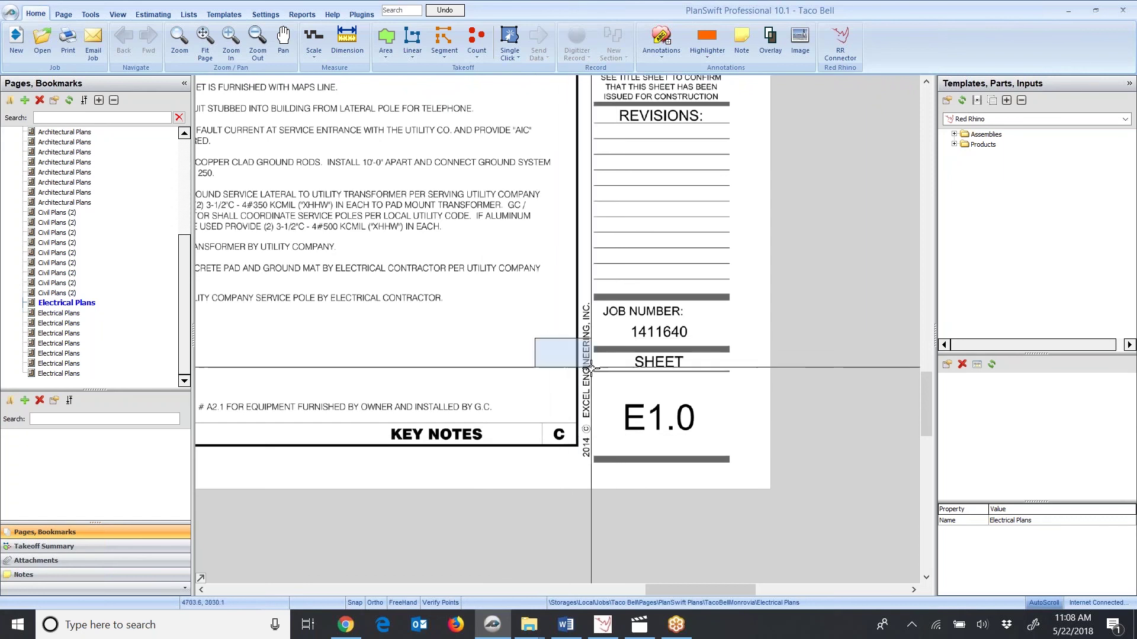
pyautogui.moveTo(482, 292); pyautogui.dragTo(656, 397)
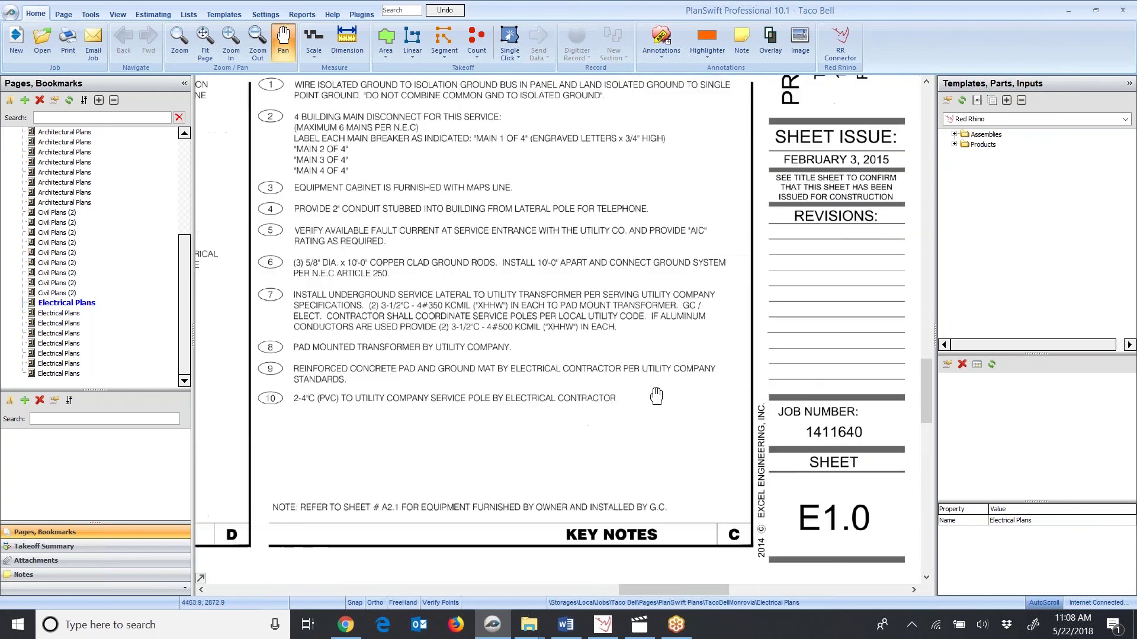
pyautogui.scroll(-5, 656, 397)
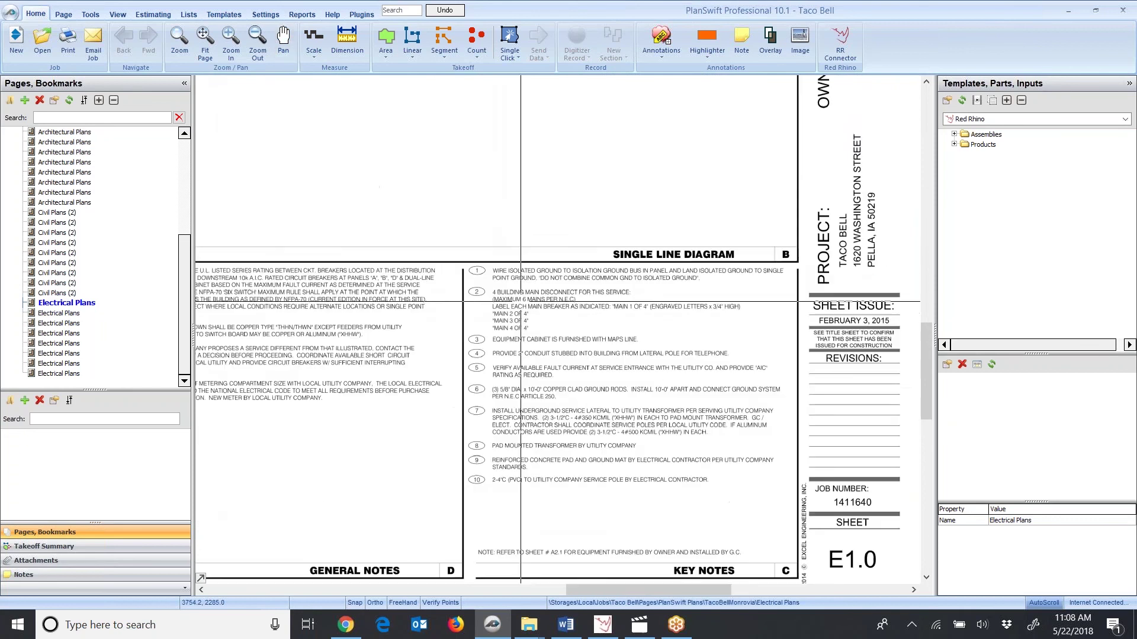
pyautogui.scroll(-2, 521, 302)
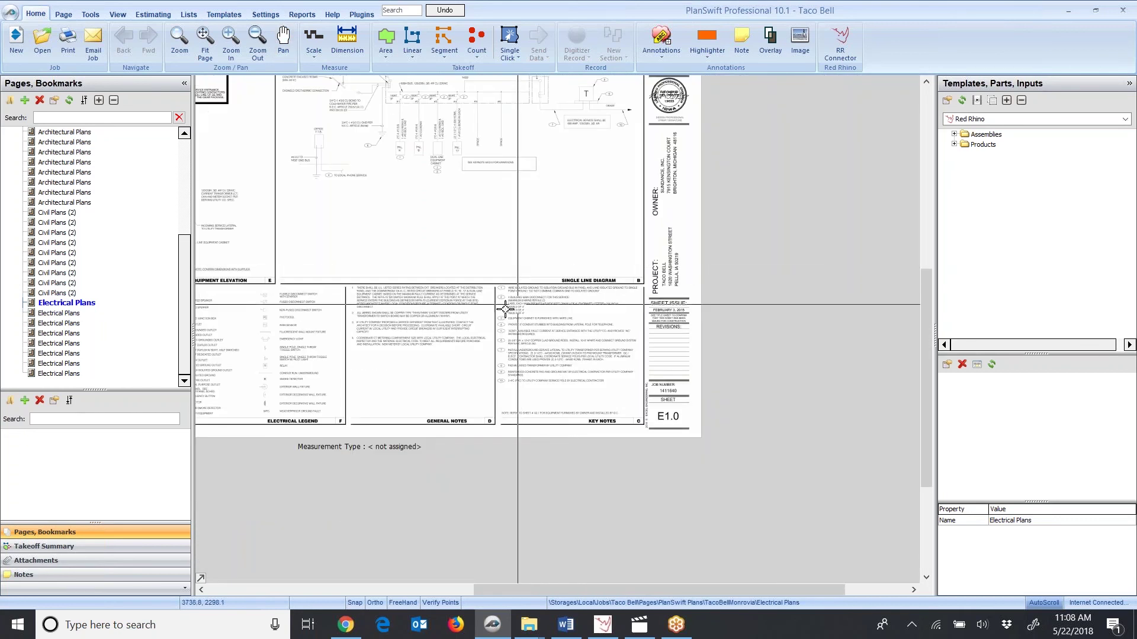
pyautogui.click(87, 303)
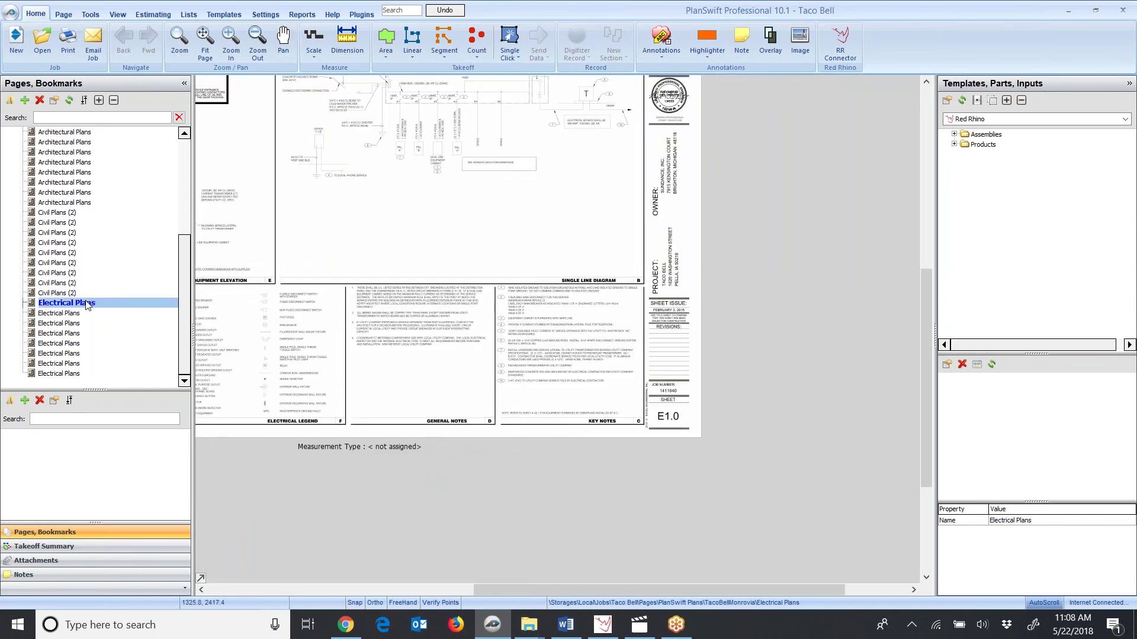
# - Rename the first Electrical Plans page to 'E1.0 Single line' in its Properties
pyautogui.doubleClick(87, 303)
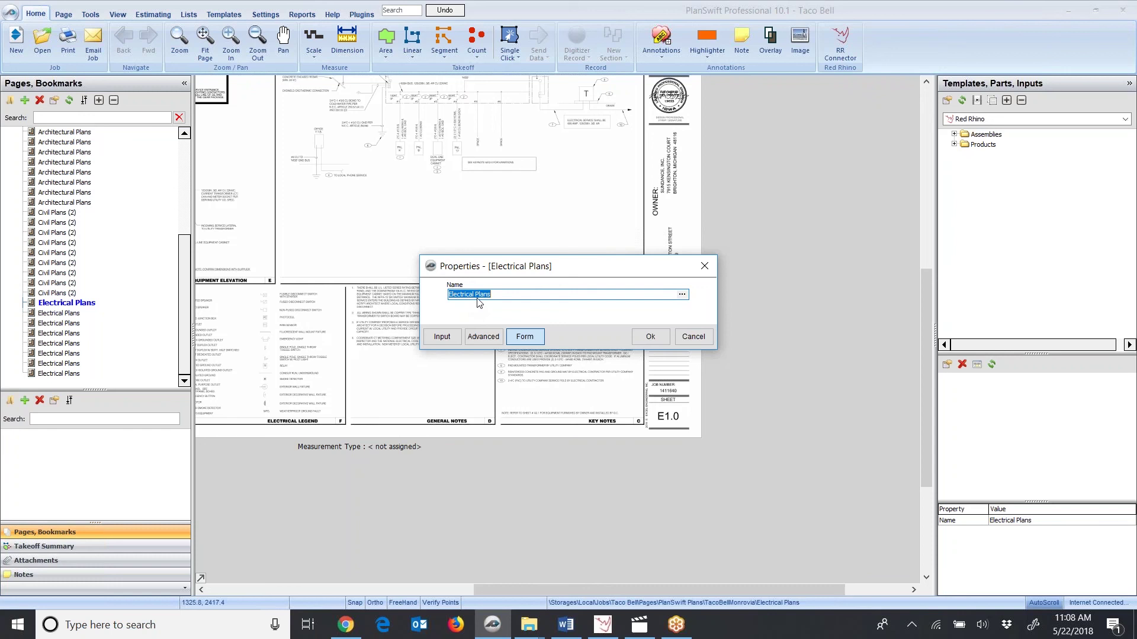
pyautogui.write('E1.0 Single line')
pyautogui.click(645, 337)
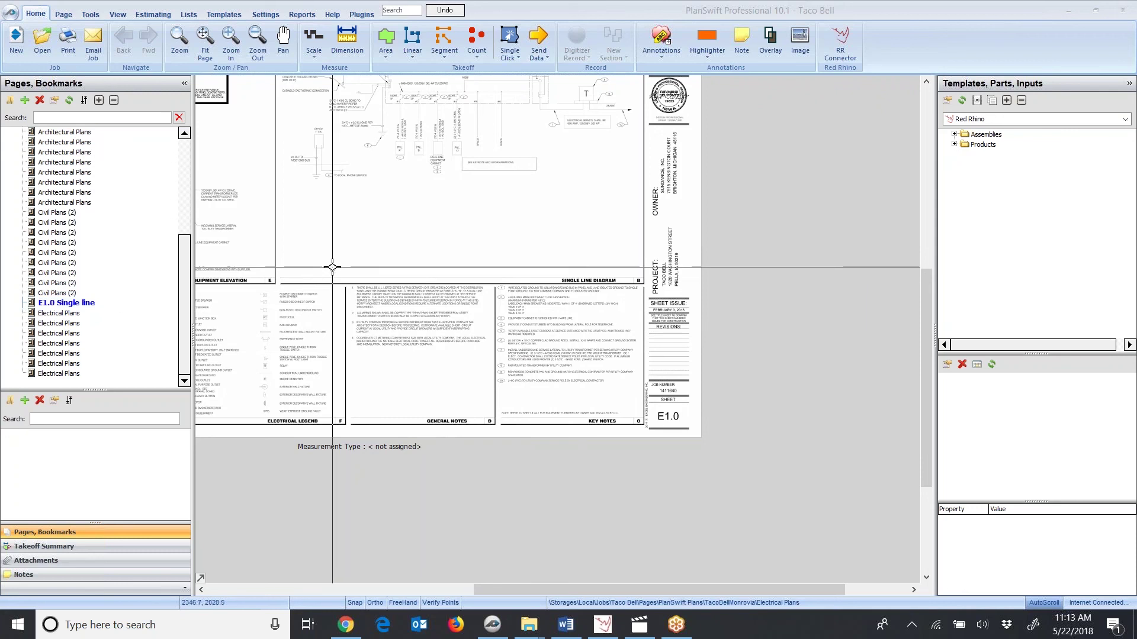
# - Assign the preset scale 1/4" = 1' 0" to sheet E1.0
pyautogui.moveTo(328, 256); pyautogui.dragTo(409, 371)
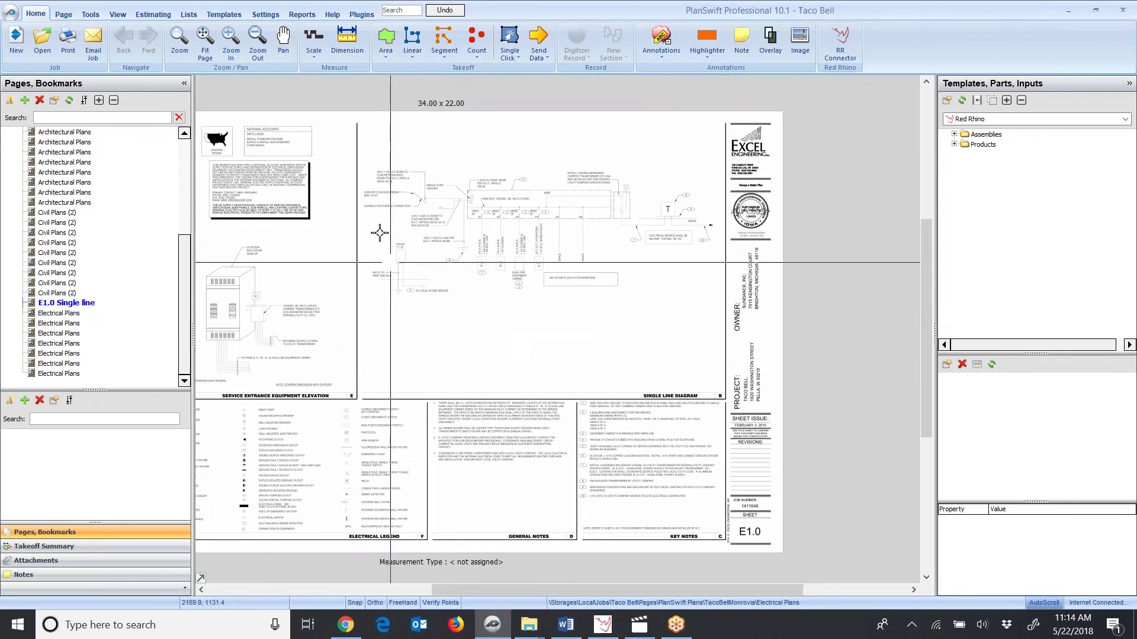
pyautogui.click(314, 55)
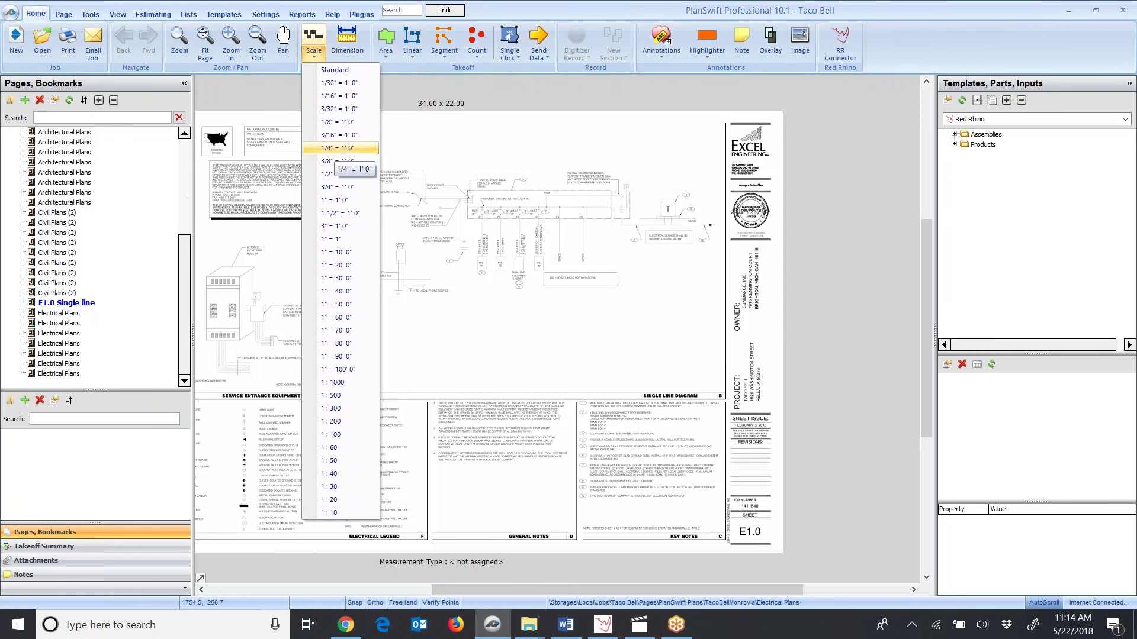
pyautogui.click(336, 148)
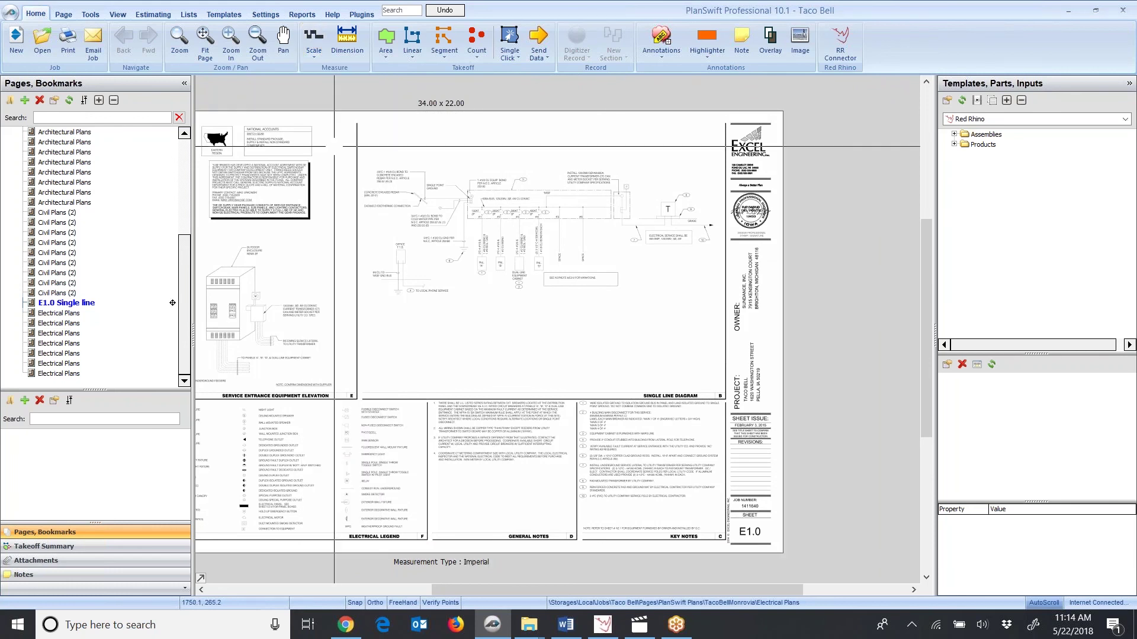